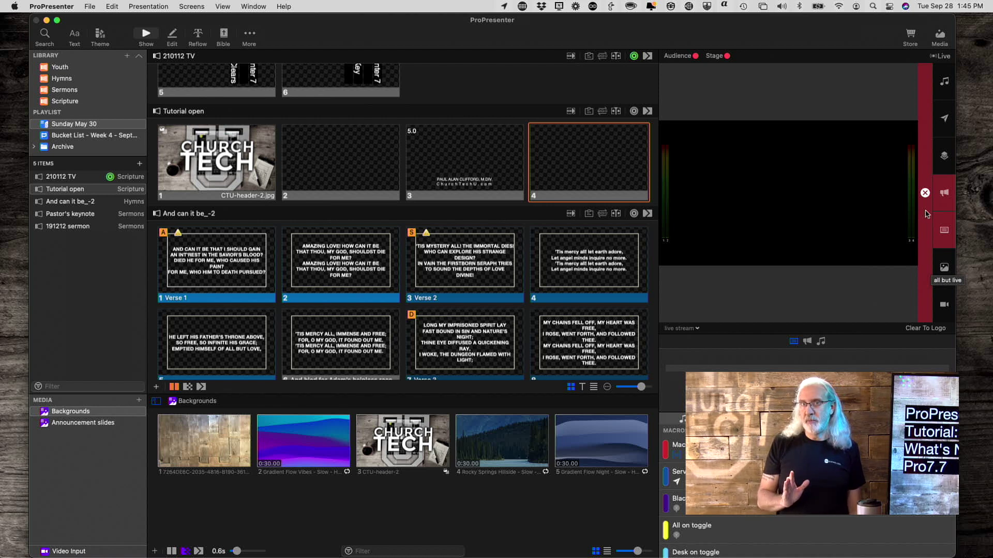
{"action": "right_click", "coordinate": [926, 214]}
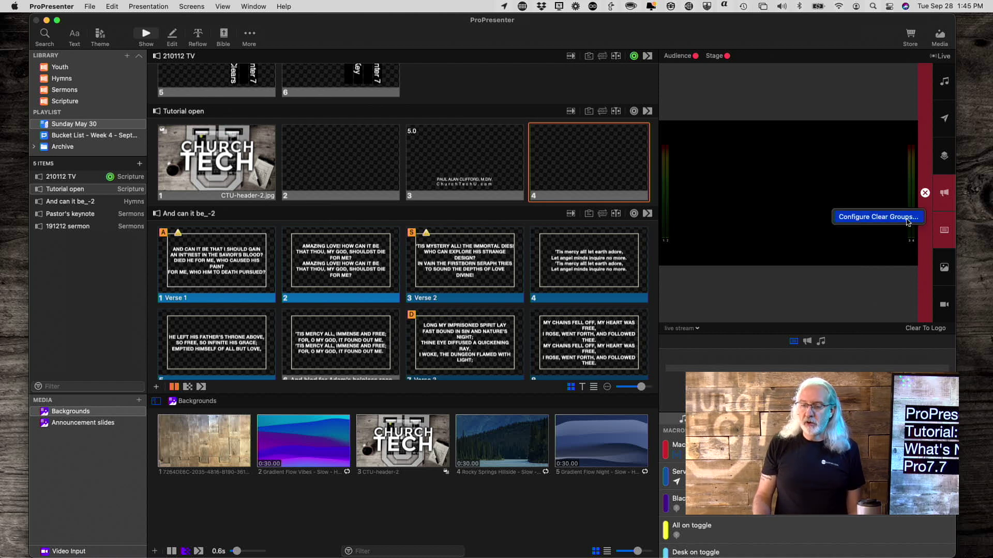
{"action": "left_click", "coordinate": [866, 307]}
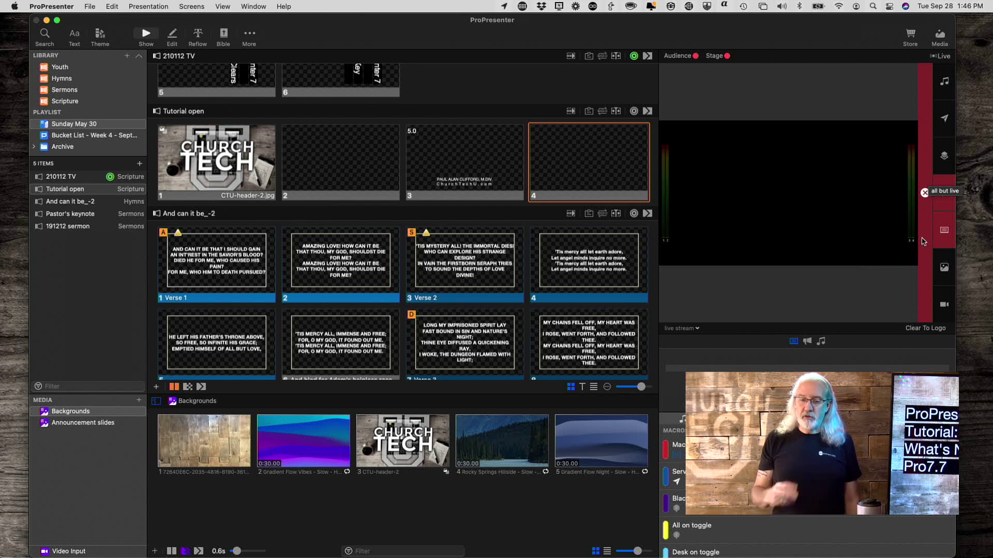
Set the output preview to the Main out screen and show slide 3 of the 191212 sermon.
{"action": "scroll", "coordinate": [506, 331], "scroll_direction": "up", "scroll_amount": 5}
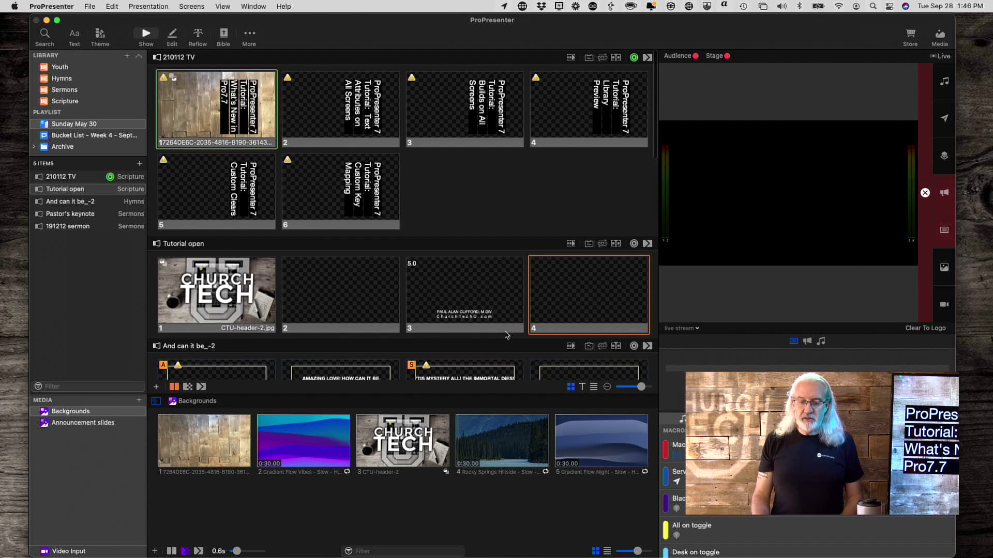
{"action": "scroll", "coordinate": [506, 335], "scroll_direction": "down", "scroll_amount": 10}
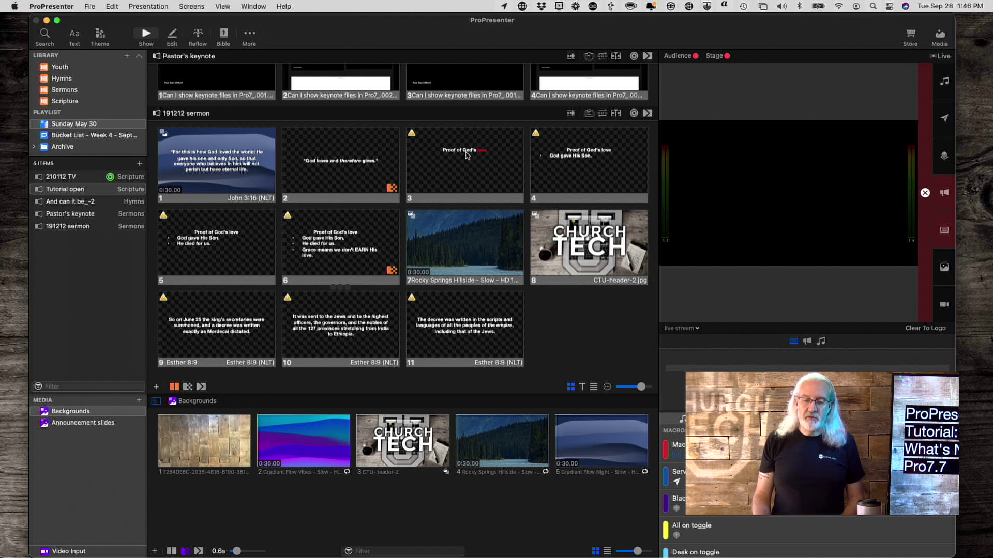
{"action": "left_click", "coordinate": [697, 329]}
{"action": "left_click", "coordinate": [689, 353]}
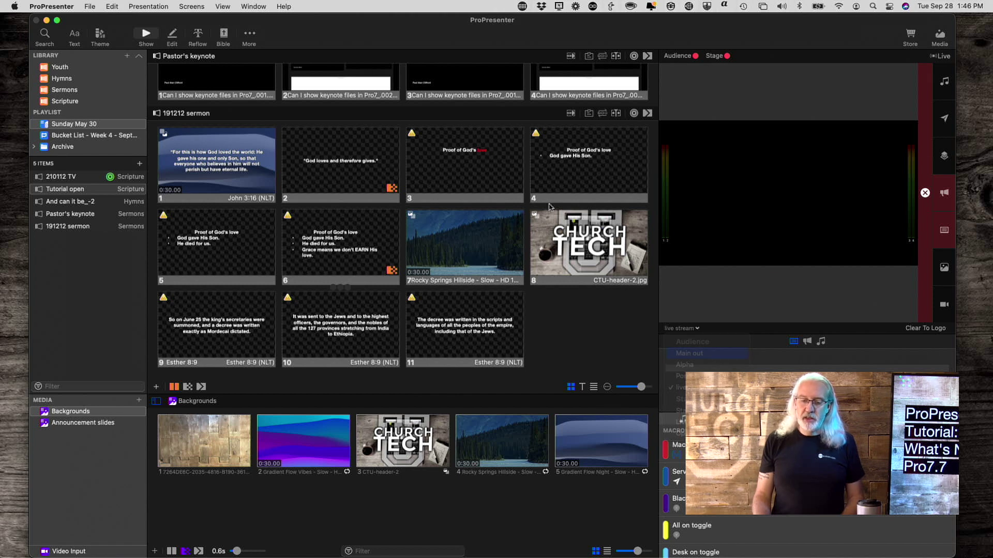
{"action": "left_click", "coordinate": [475, 158]}
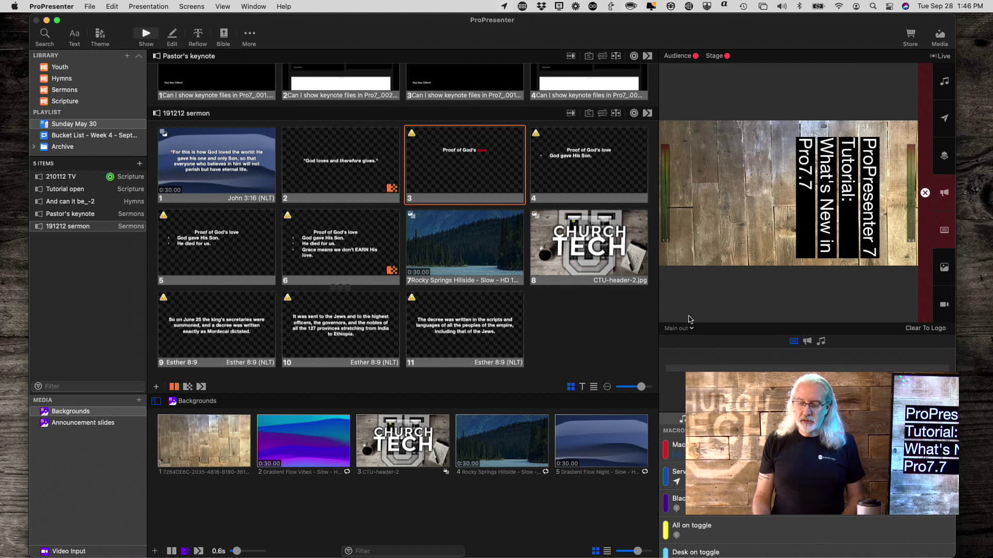
Compare slide 3 in the output preview on the Alpha screen and on the live stream screen.
{"action": "left_click", "coordinate": [692, 332]}
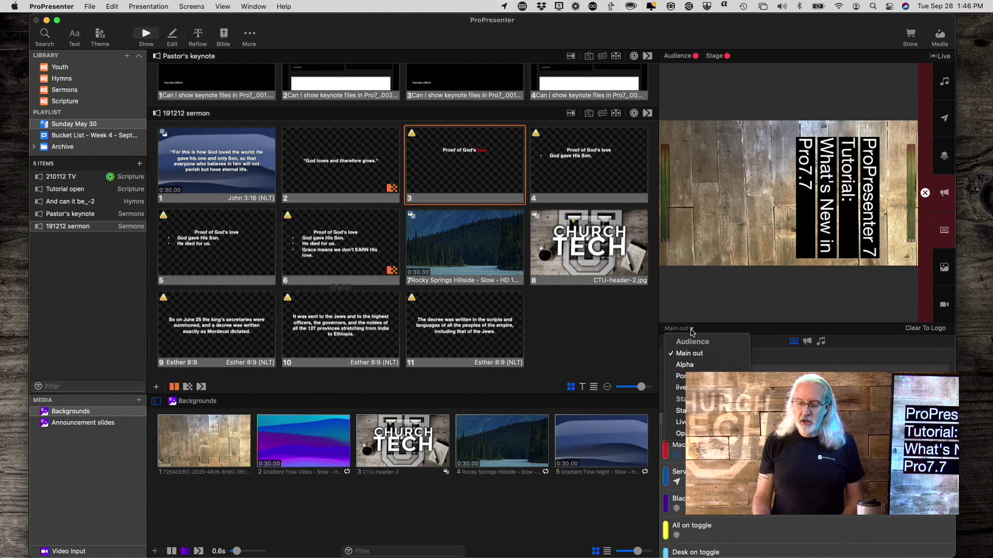
{"action": "left_click", "coordinate": [685, 365]}
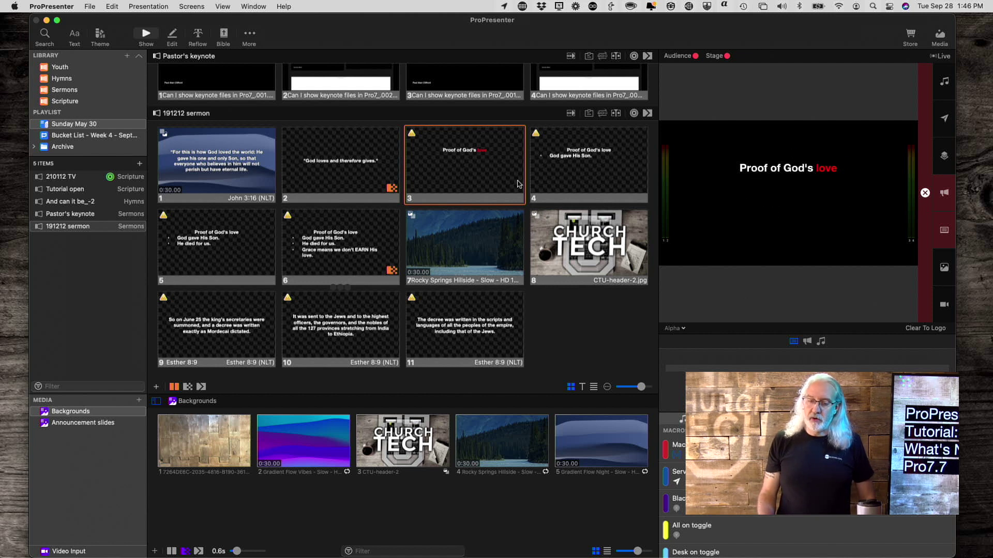
{"action": "left_click", "coordinate": [674, 329]}
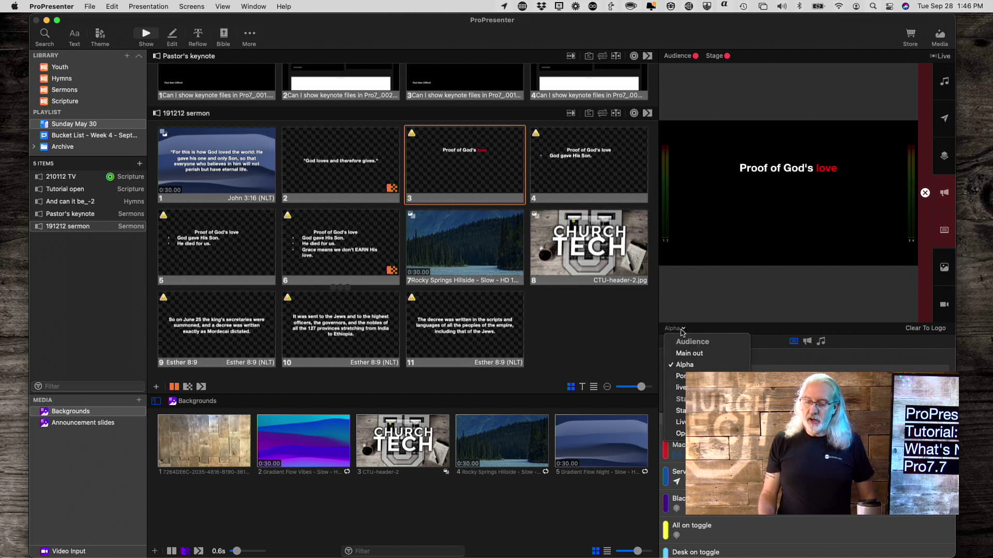
{"action": "left_click", "coordinate": [674, 388]}
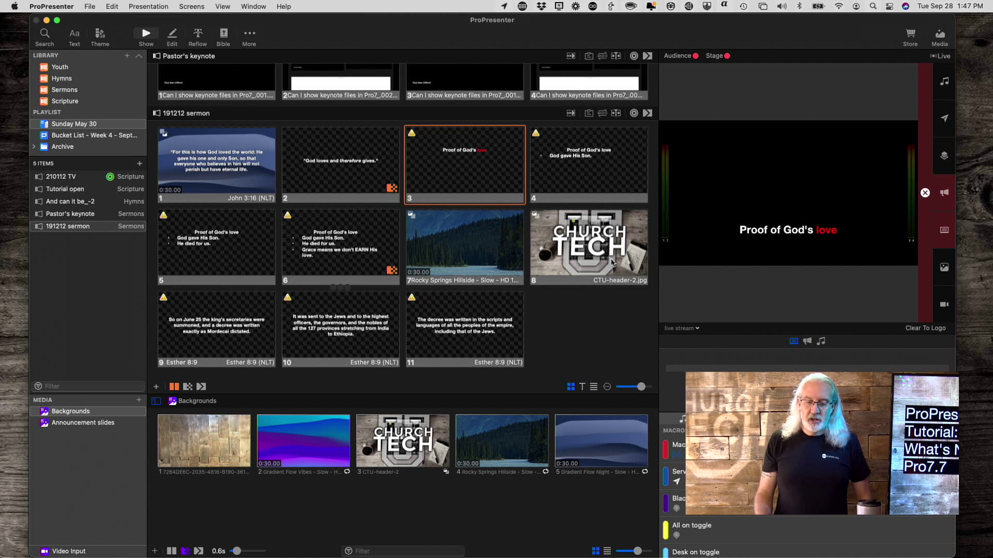
Show slide 6 of the 191212 sermon and set the output preview to the Alpha screen.
{"action": "left_click", "coordinate": [332, 245]}
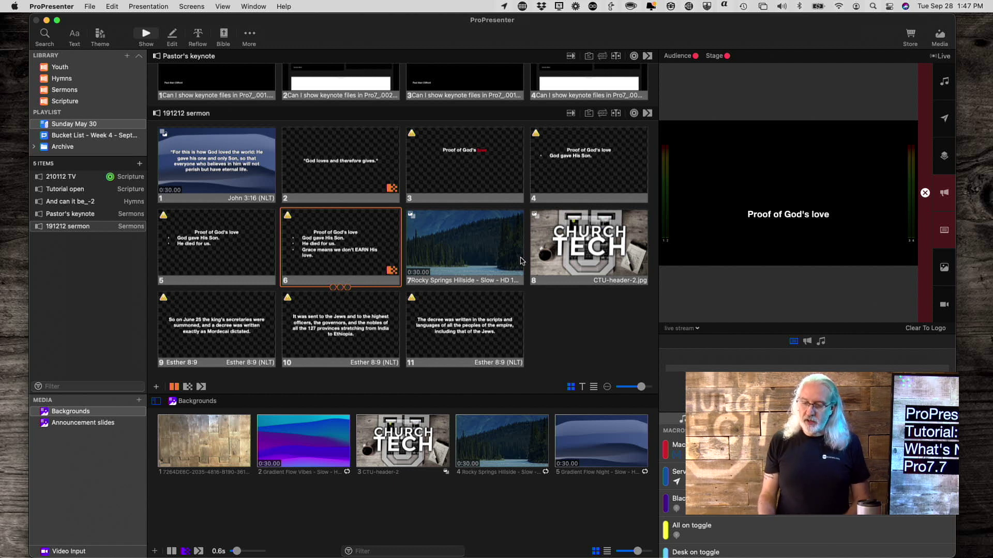
{"action": "left_click", "coordinate": [688, 329]}
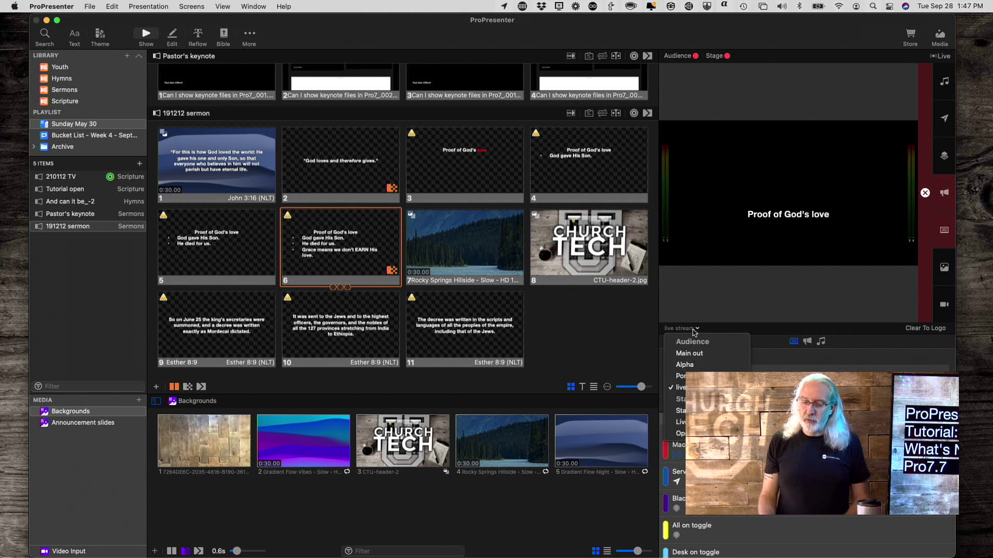
{"action": "left_click", "coordinate": [683, 365]}
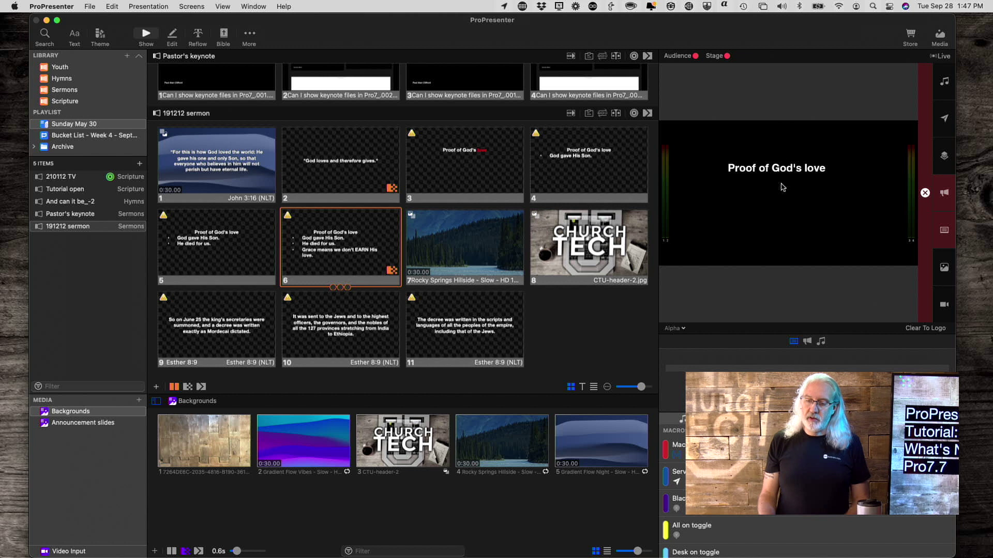
Reveal the first two bullet builds of slide 6, switching the output preview to the live stream screen between them.
{"action": "left_click", "coordinate": [340, 243]}
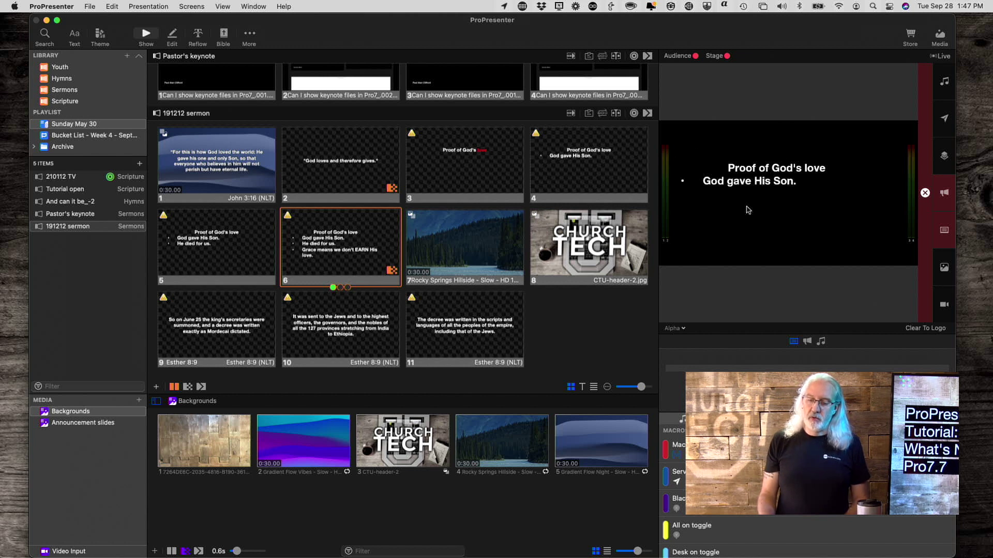
{"action": "left_click", "coordinate": [681, 331]}
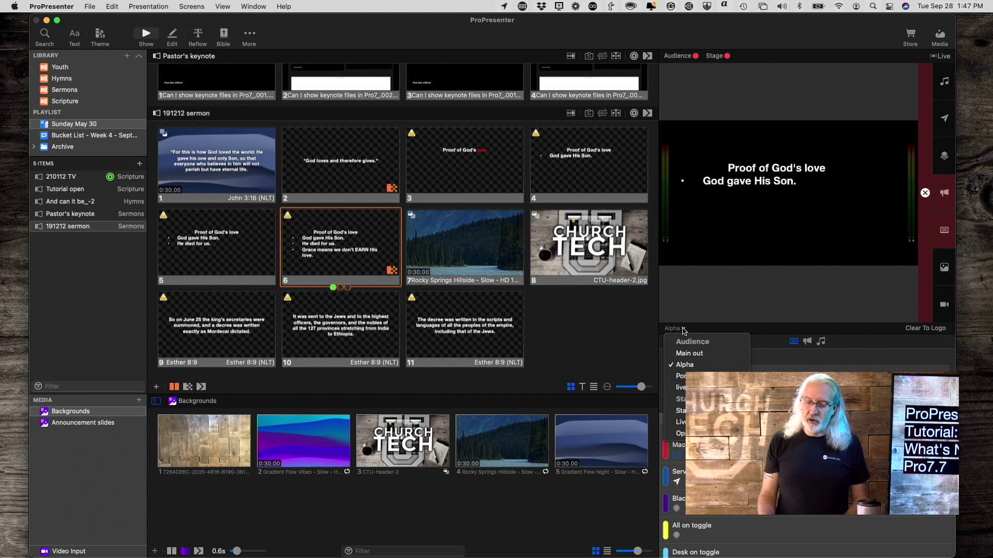
{"action": "left_click", "coordinate": [674, 388]}
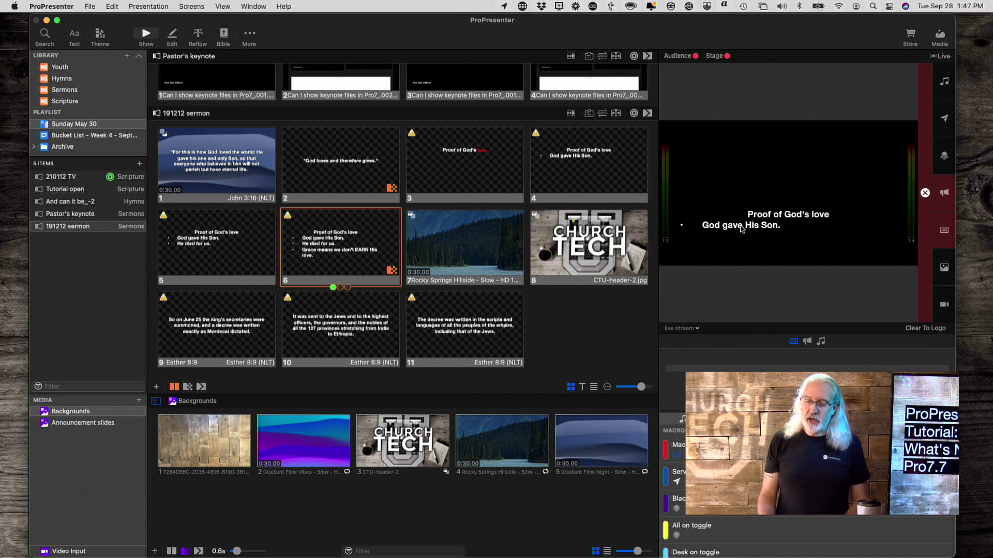
{"action": "key", "text": "Right"}
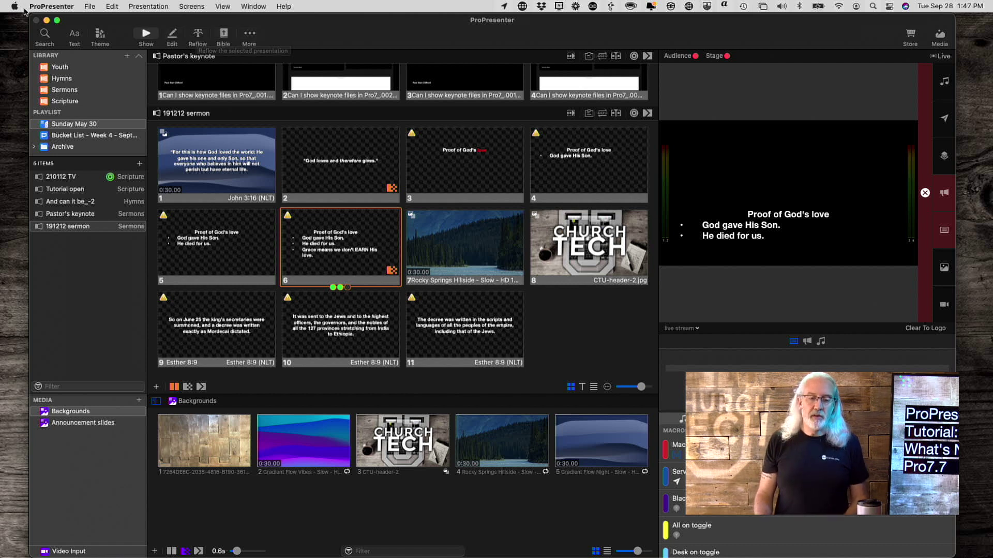
Open the key mappings, examine the assignments for show commands and menu commands, and close the window.
{"action": "left_click", "coordinate": [54, 6]}
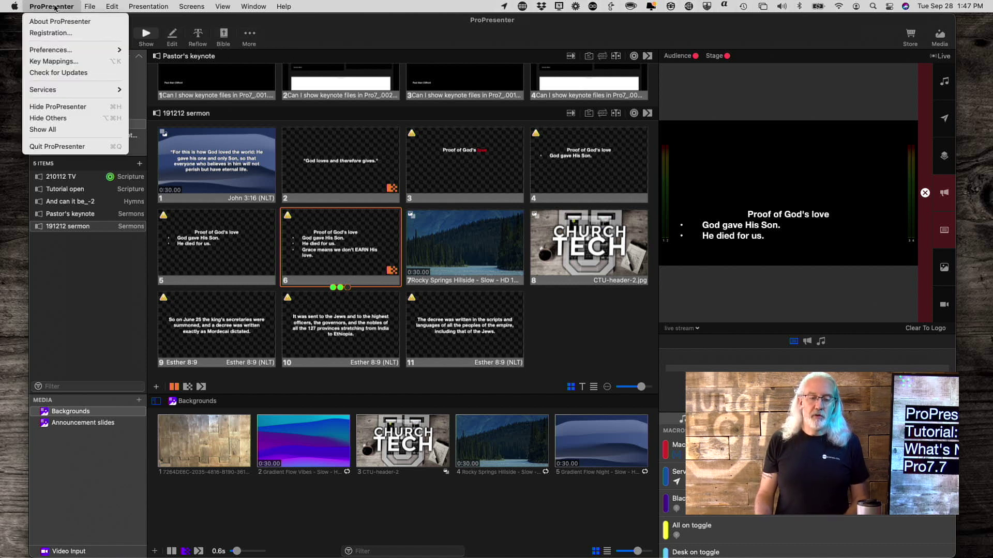
{"action": "left_click", "coordinate": [54, 61]}
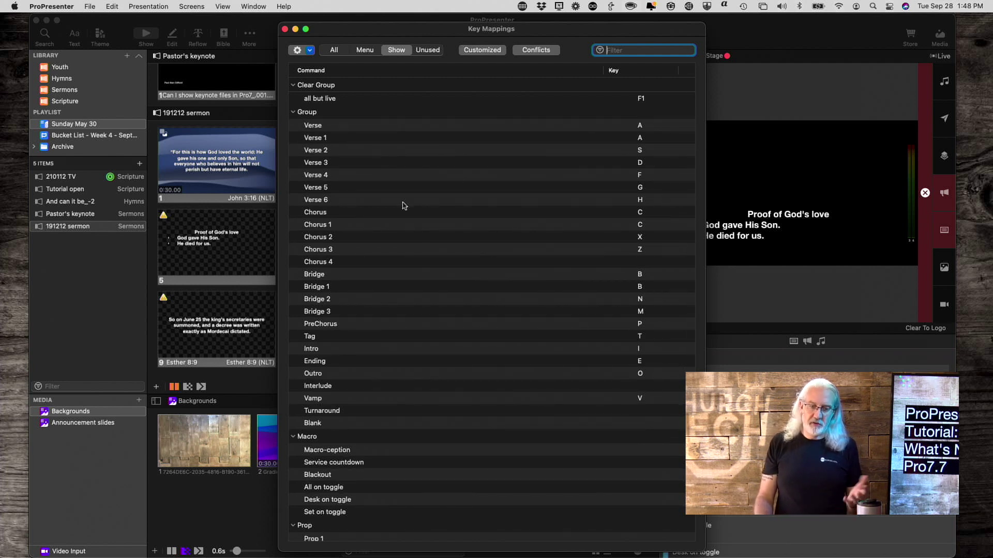
{"action": "scroll", "coordinate": [404, 206], "scroll_direction": "down", "scroll_amount": 5}
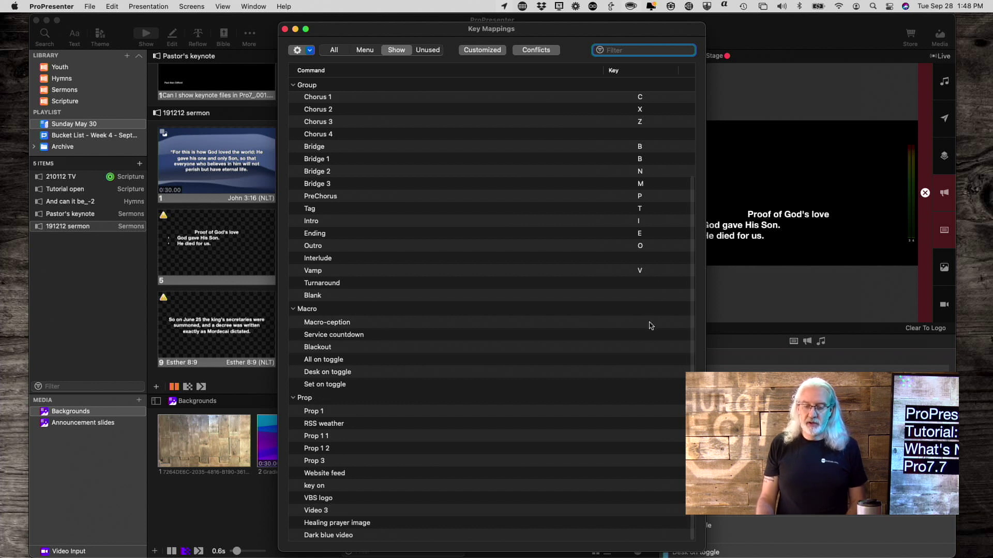
{"action": "scroll", "coordinate": [577, 460], "scroll_direction": "up", "scroll_amount": 5}
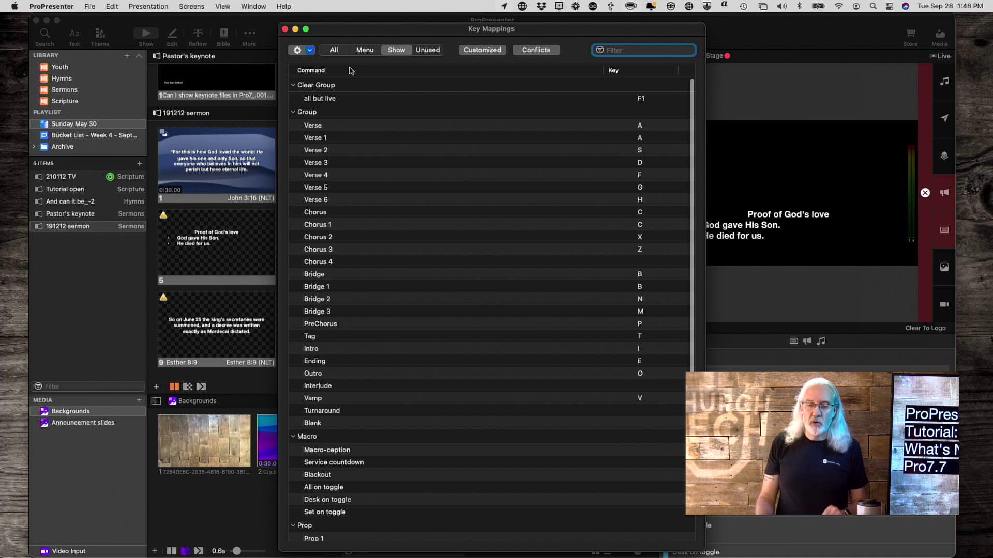
{"action": "left_click", "coordinate": [367, 52]}
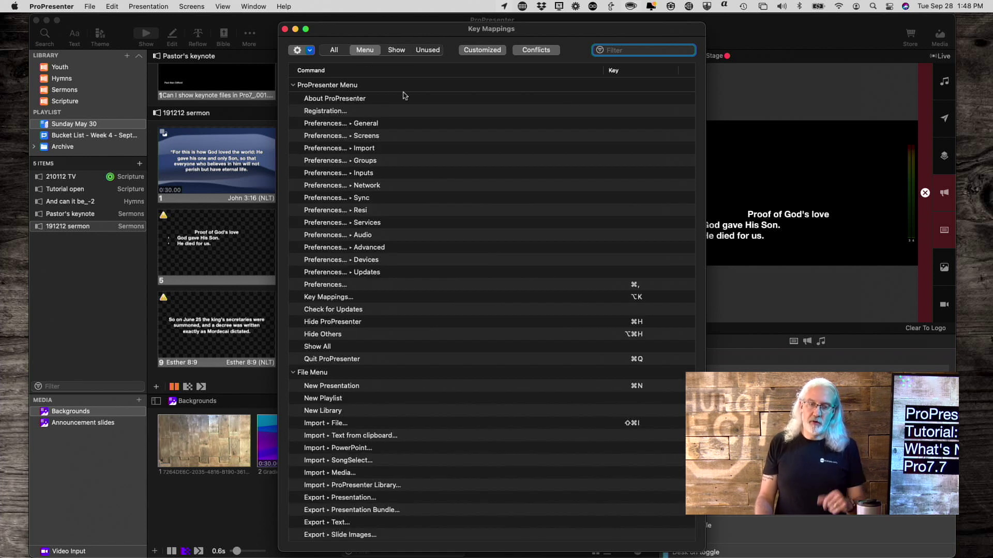
{"action": "left_click", "coordinate": [284, 29]}
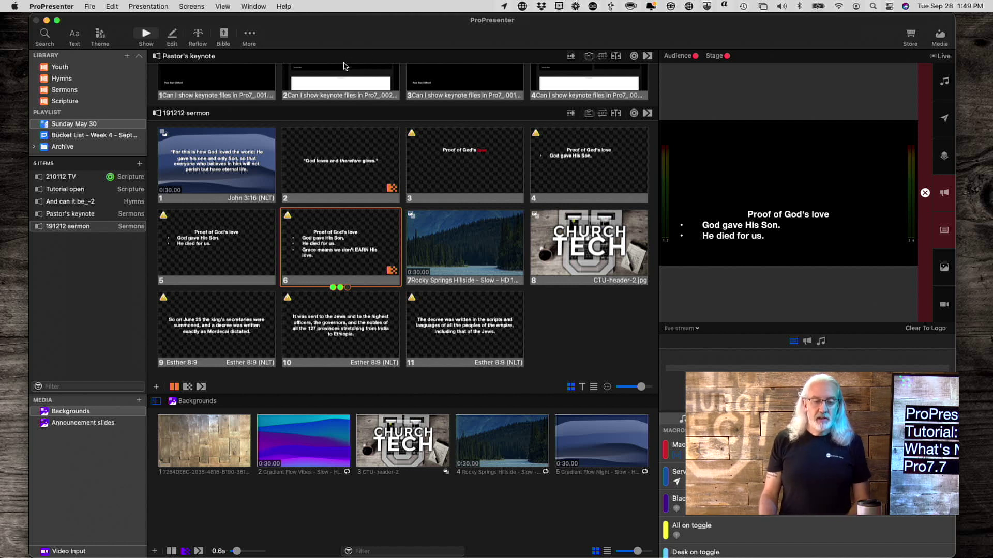
Open the Bucket List - Week 4 playlist at its Countdown item, view the Week 4 attachments, and close them.
{"action": "left_click", "coordinate": [117, 137]}
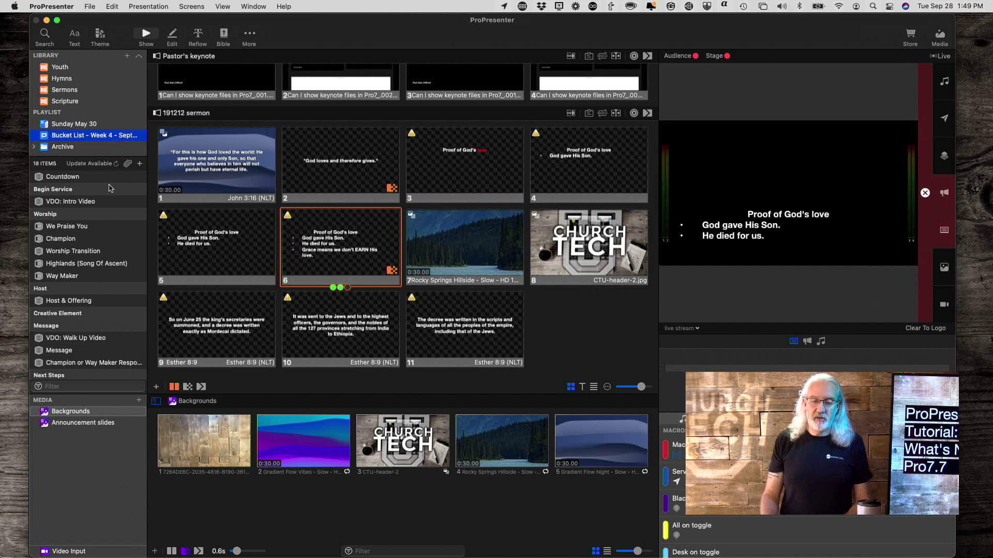
{"action": "left_click", "coordinate": [79, 177]}
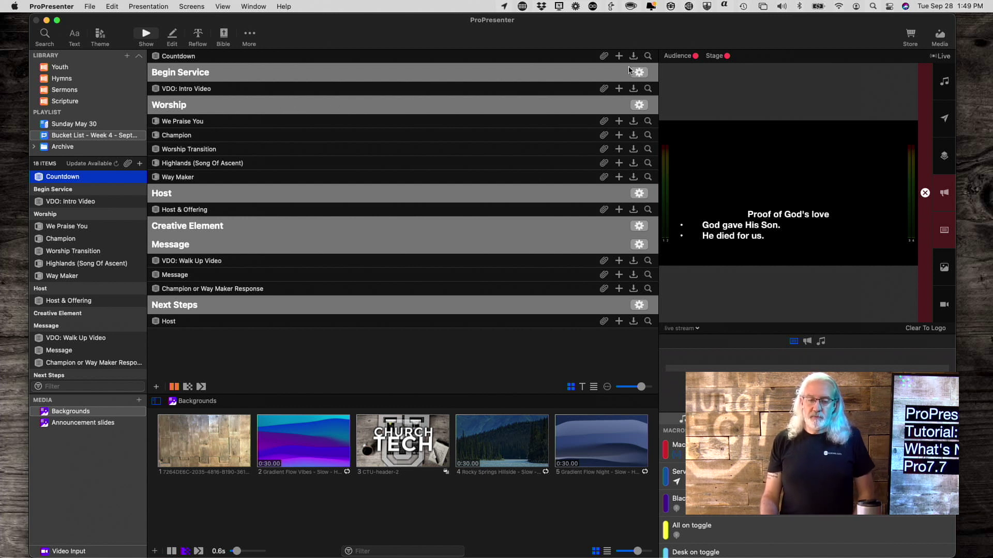
{"action": "left_click", "coordinate": [605, 90]}
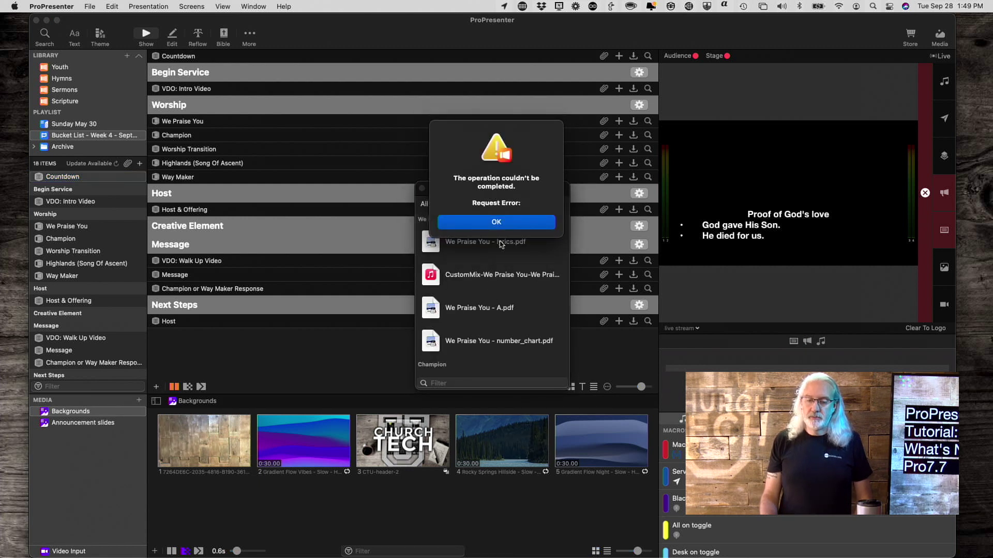
{"action": "left_click", "coordinate": [498, 225]}
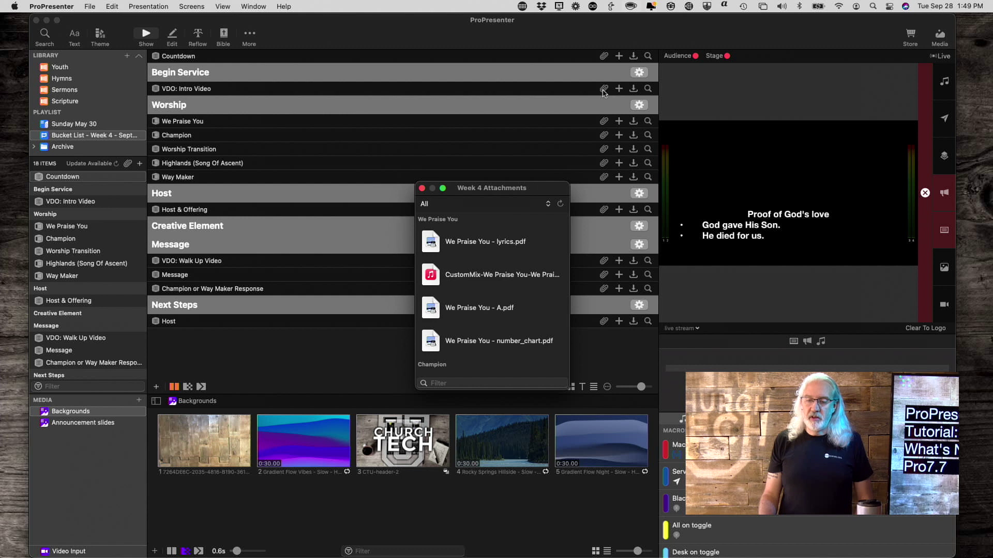
{"action": "left_click", "coordinate": [422, 189]}
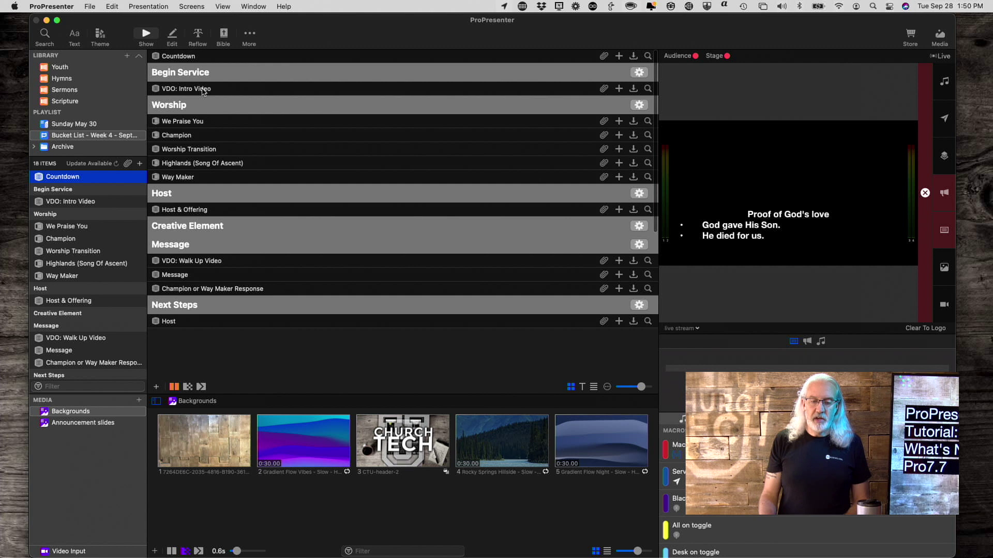
Hide the VDO: Intro Video item in the Bucket List - Week 4 playlist.
{"action": "left_click", "coordinate": [81, 202]}
{"action": "right_click", "coordinate": [82, 201]}
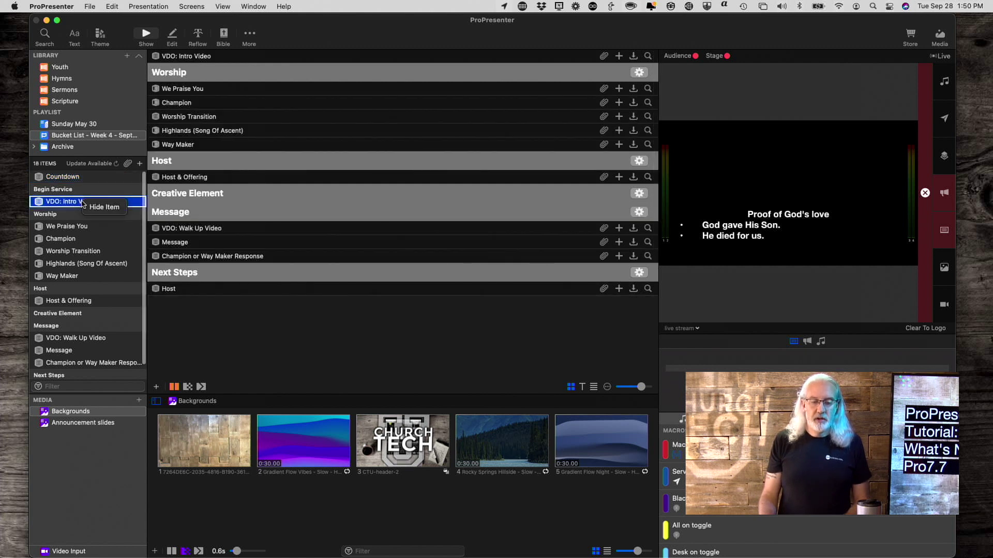
{"action": "left_click", "coordinate": [101, 208]}
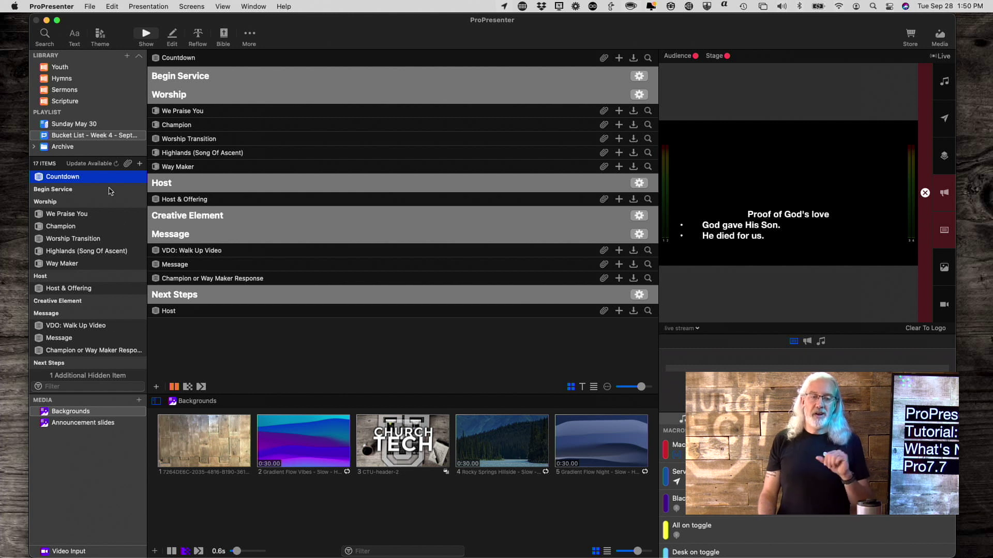
Open the Services preferences.
{"action": "left_click", "coordinate": [53, 7]}
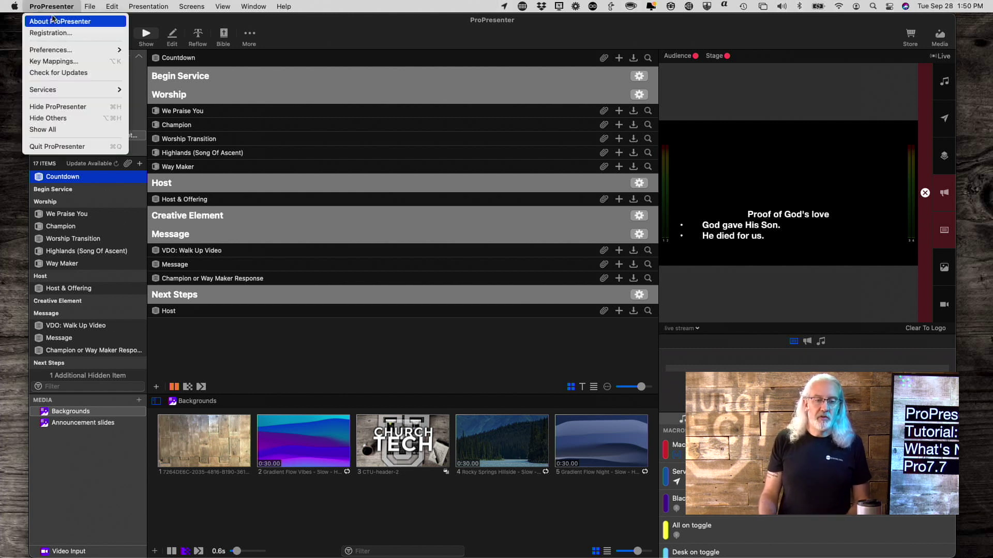
{"action": "mouse_move", "coordinate": [54, 52]}
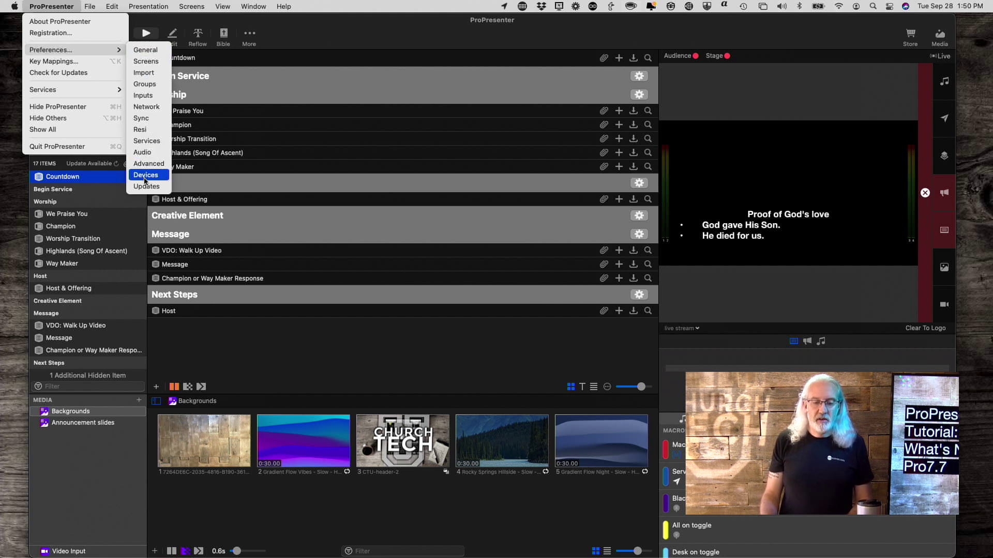
{"action": "left_click", "coordinate": [145, 142]}
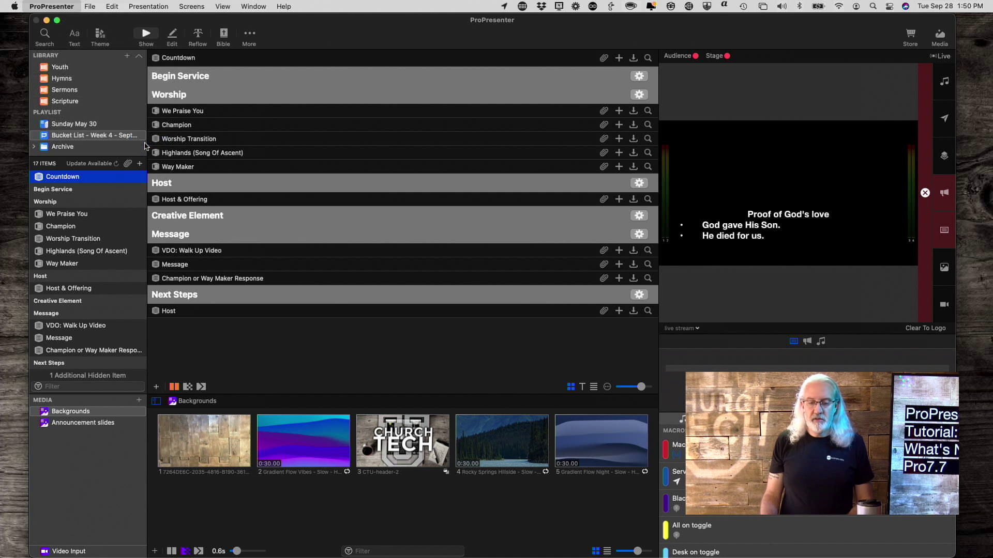